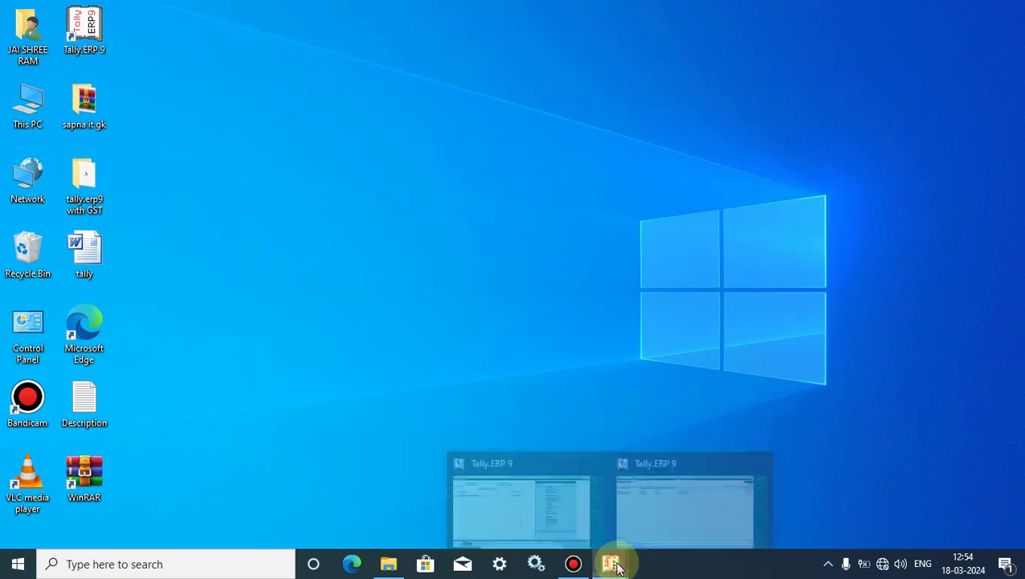
# - Look over the saved attendance voucher in the Bright World Computer Center Tally.ERP 9 window, and minimize that window
pyautogui.click(656, 504)
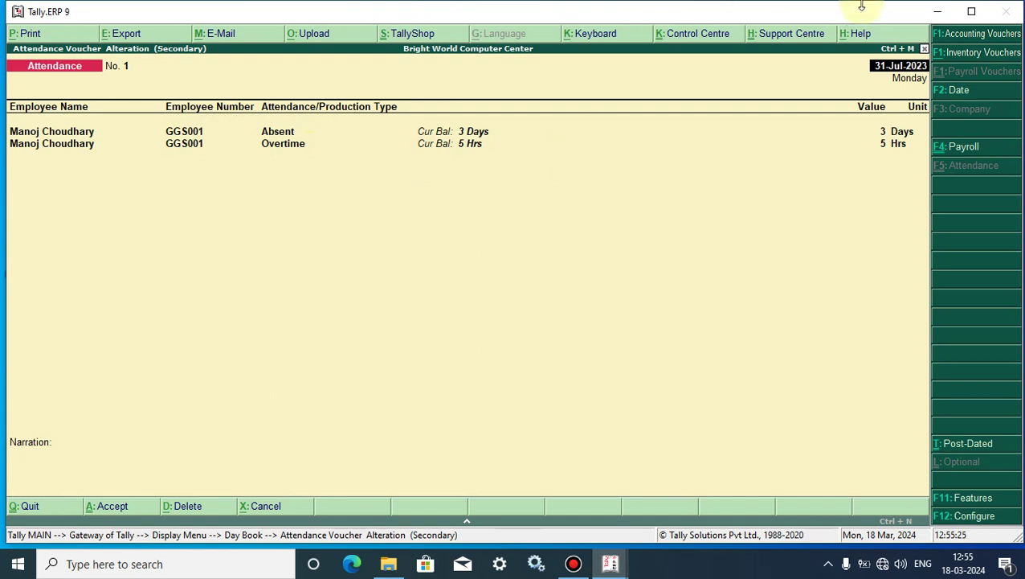
pyautogui.click(939, 17)
pyautogui.rightClick(522, 155)
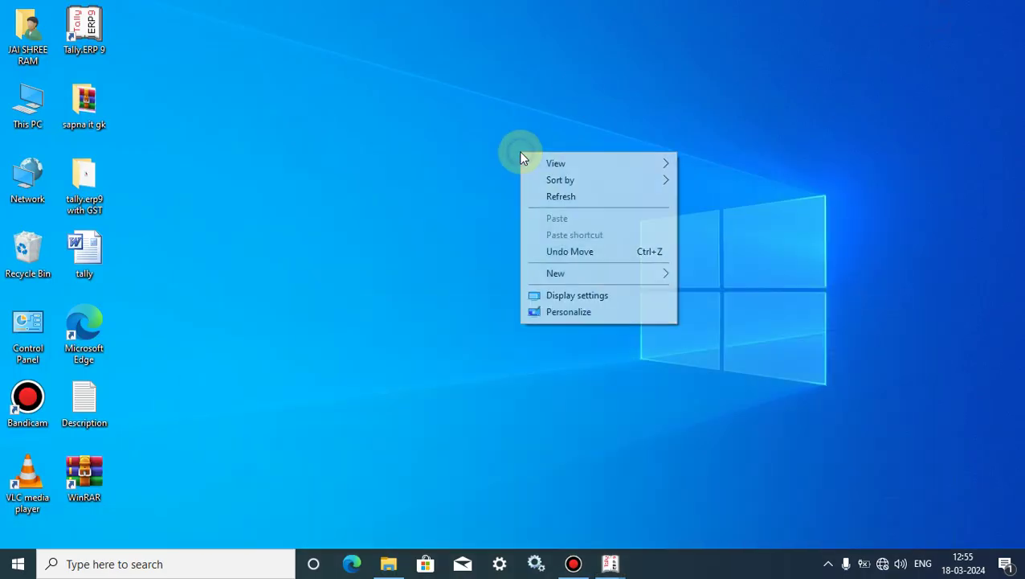
pyautogui.click(556, 195)
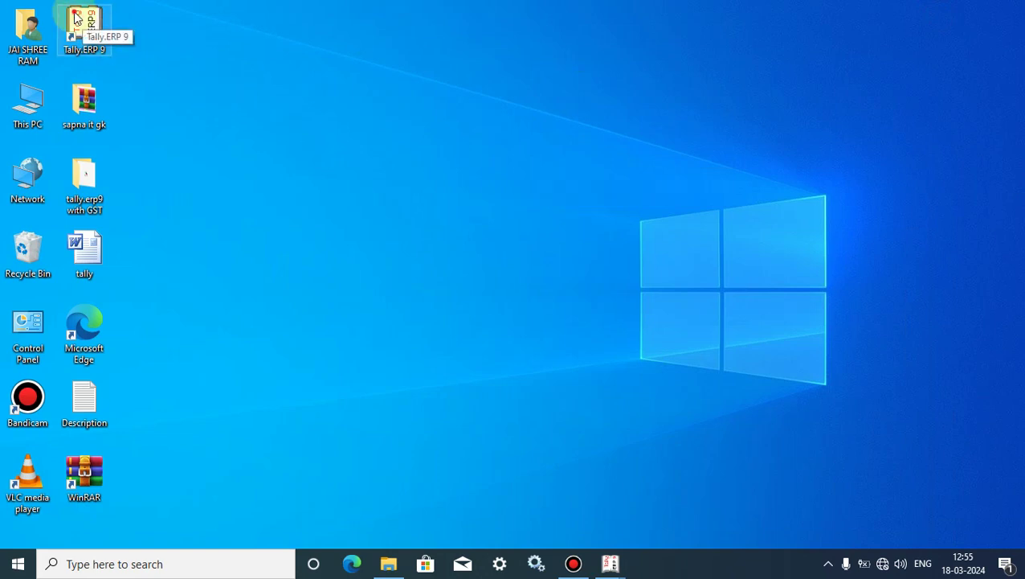
pyautogui.click(498, 288)
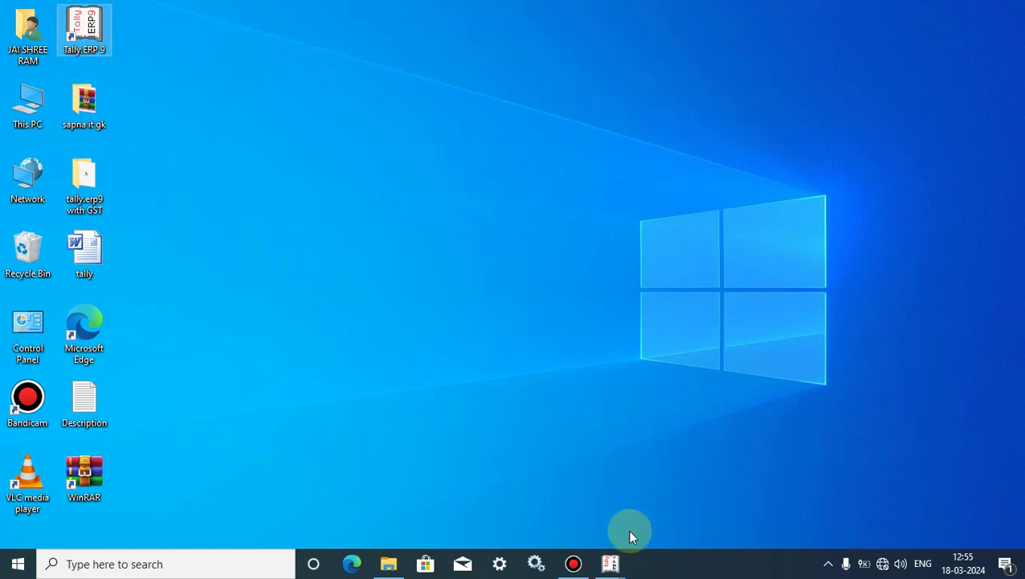
# - Switch to the Bright World Computer Institute window of Tally.ERP 9 and open Payroll Vouchers
pyautogui.click(612, 562)
pyautogui.click(561, 515)
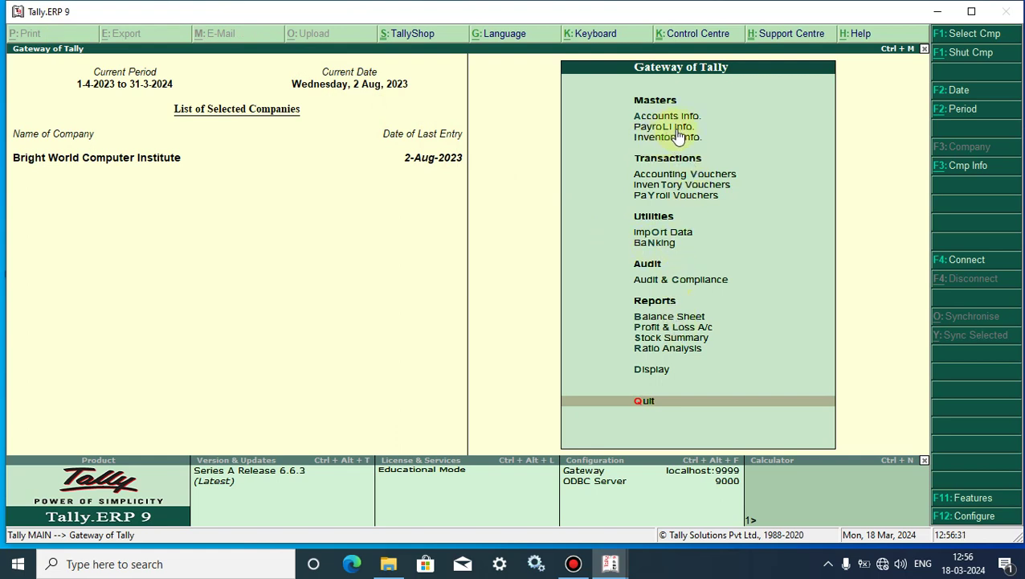
pyautogui.click(667, 198)
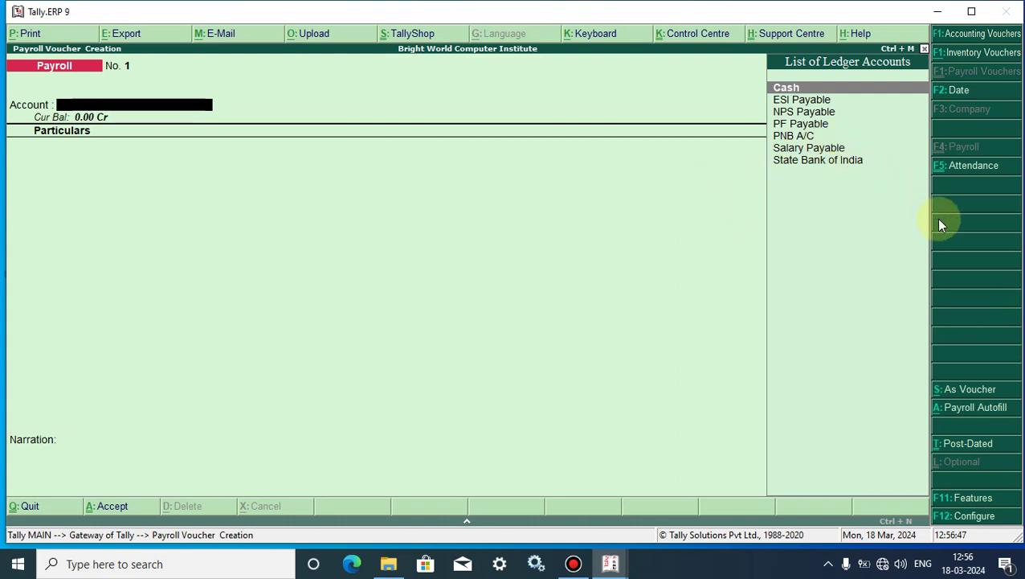
# - Change to an attendance voucher and start its first line with the listed employee and the Absent attendance type
pyautogui.click(962, 172)
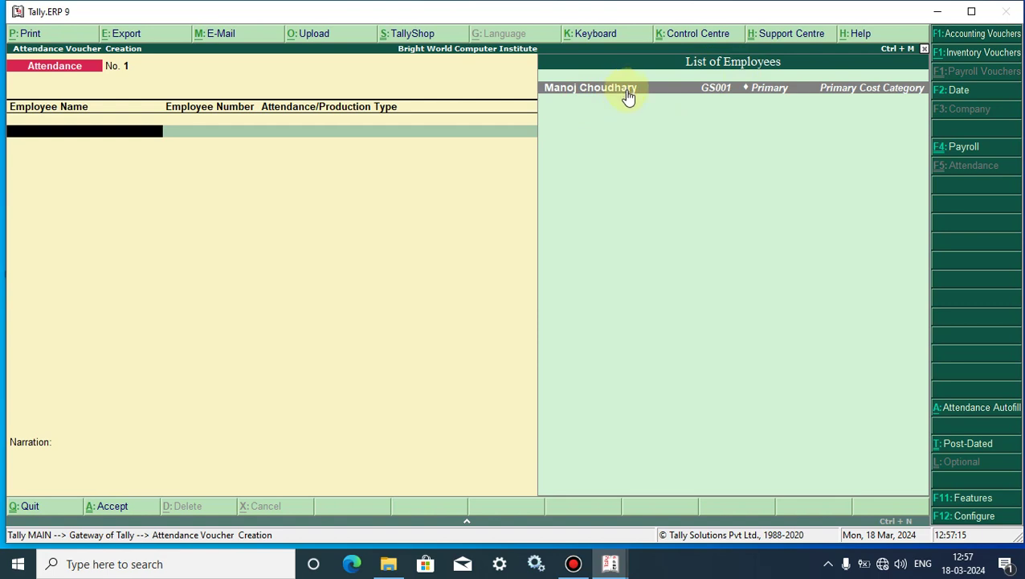
pyautogui.press('Return')
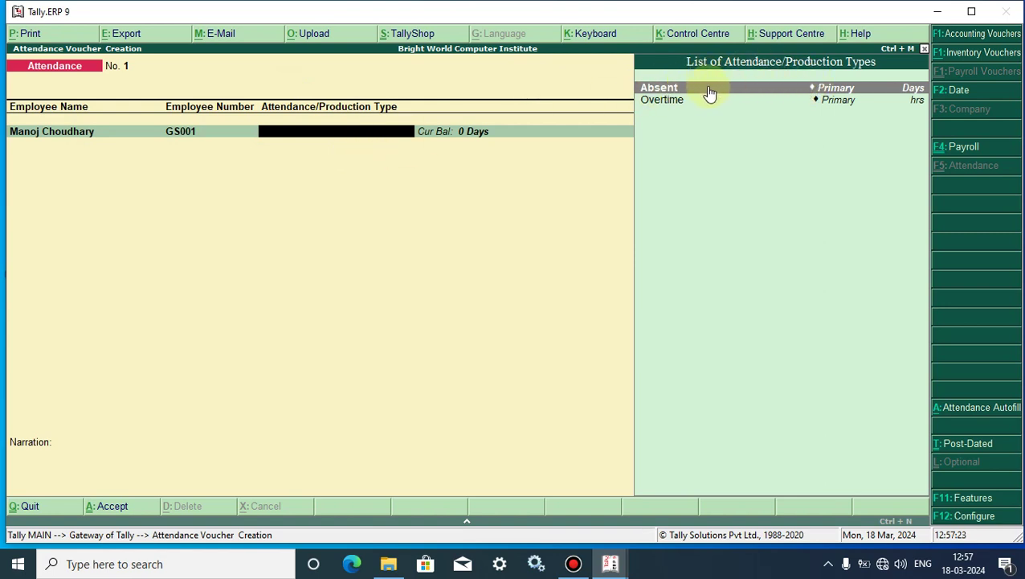
pyautogui.click(676, 90)
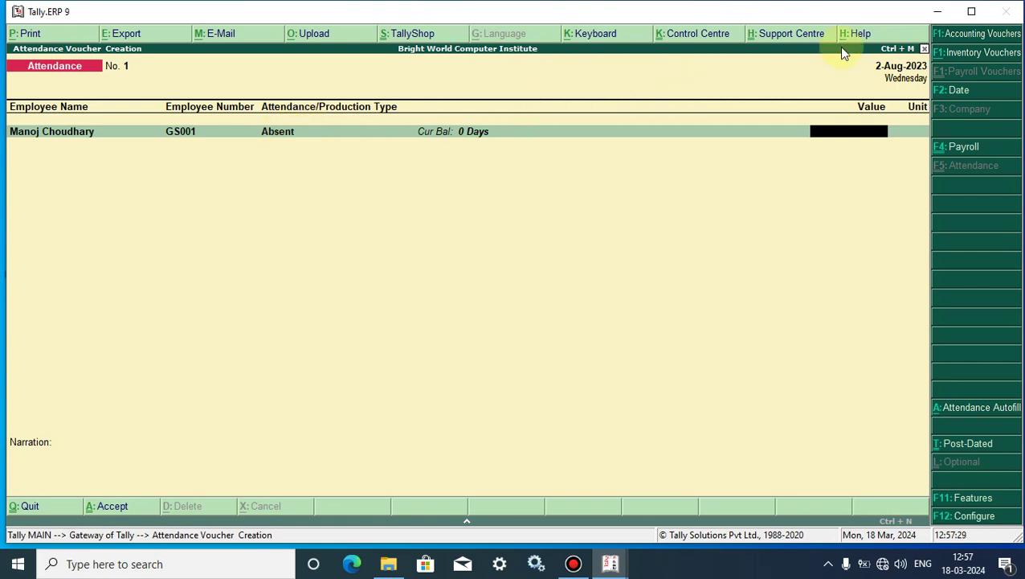
# - Set the attendance voucher's date to 31.3
pyautogui.click(891, 70)
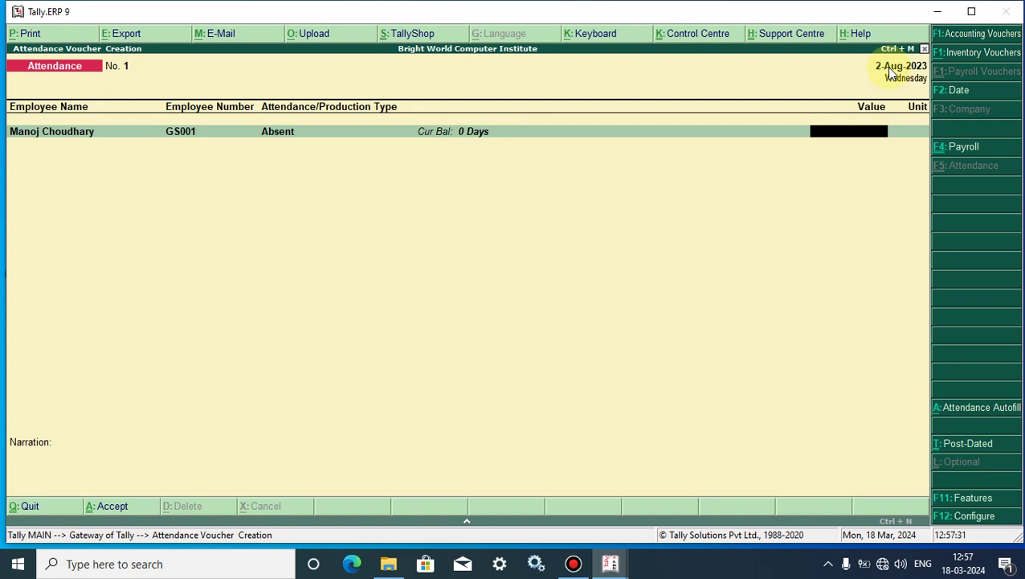
pyautogui.click(890, 72)
pyautogui.write('31.3')
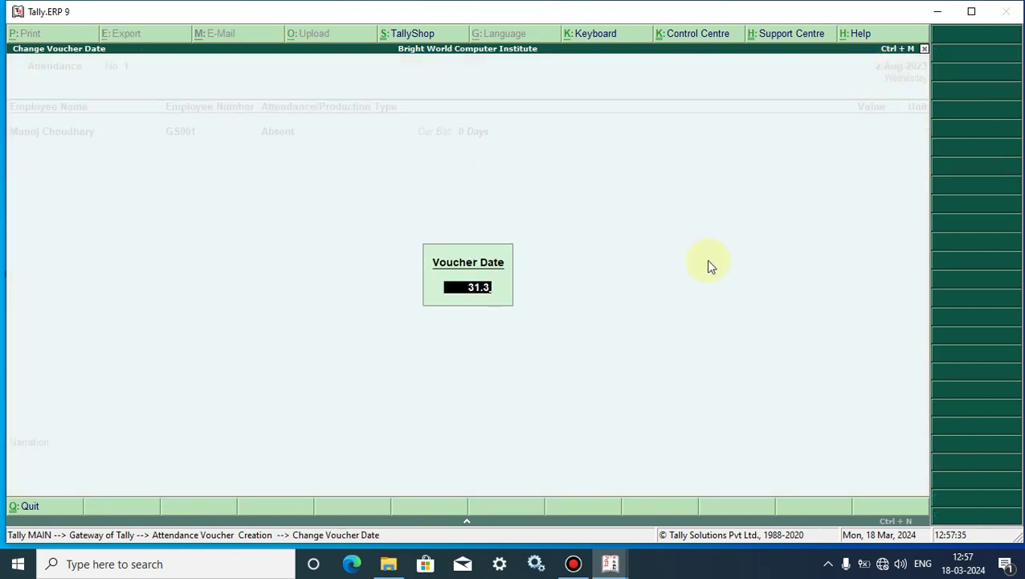
pyautogui.press('Return')
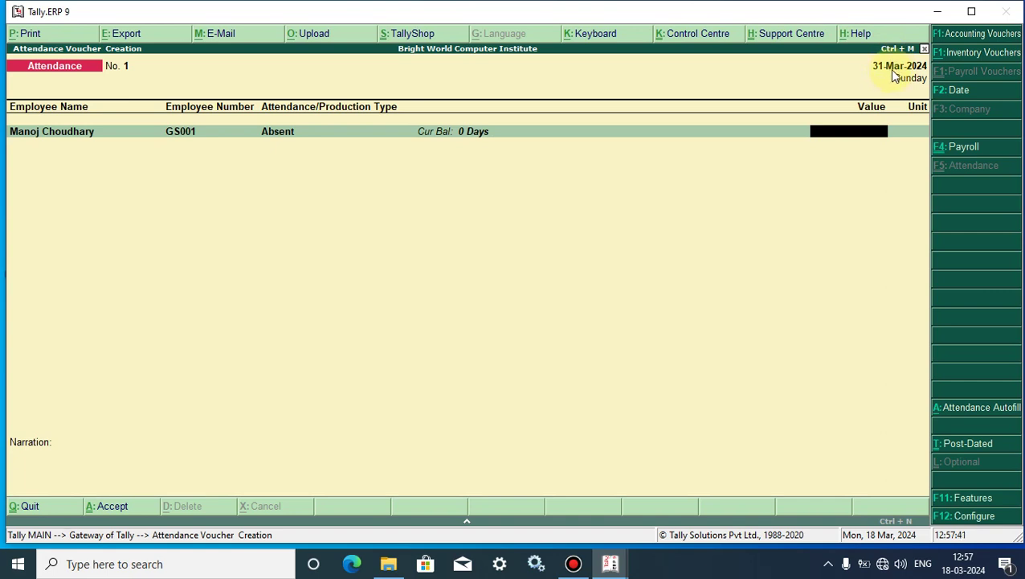
# - Set the attendance voucher's date to 31.7 for the July attendance
pyautogui.click(956, 92)
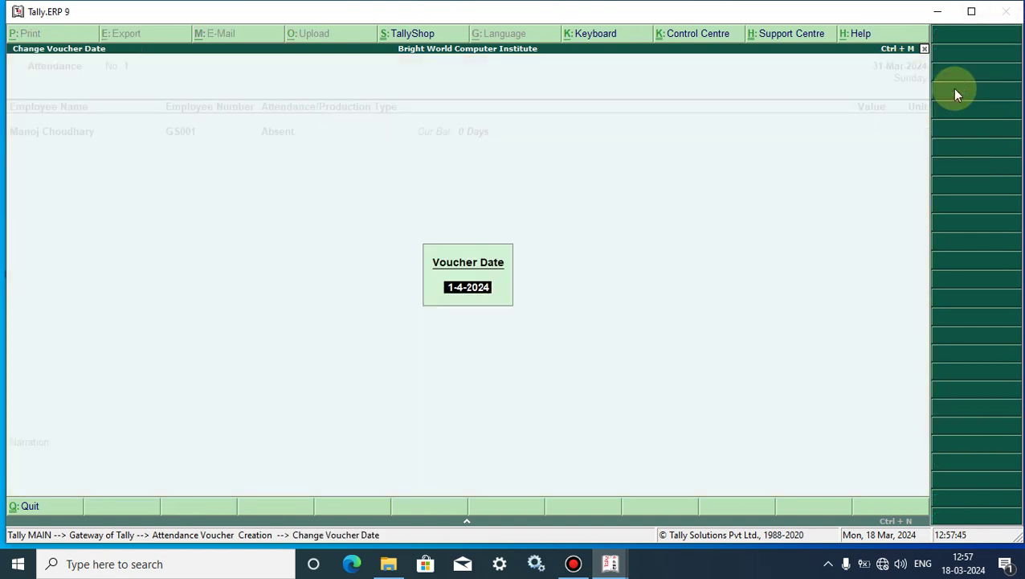
pyautogui.write('31.4')
pyautogui.press('BackSpace')
pyautogui.write('7')
pyautogui.press('Return')
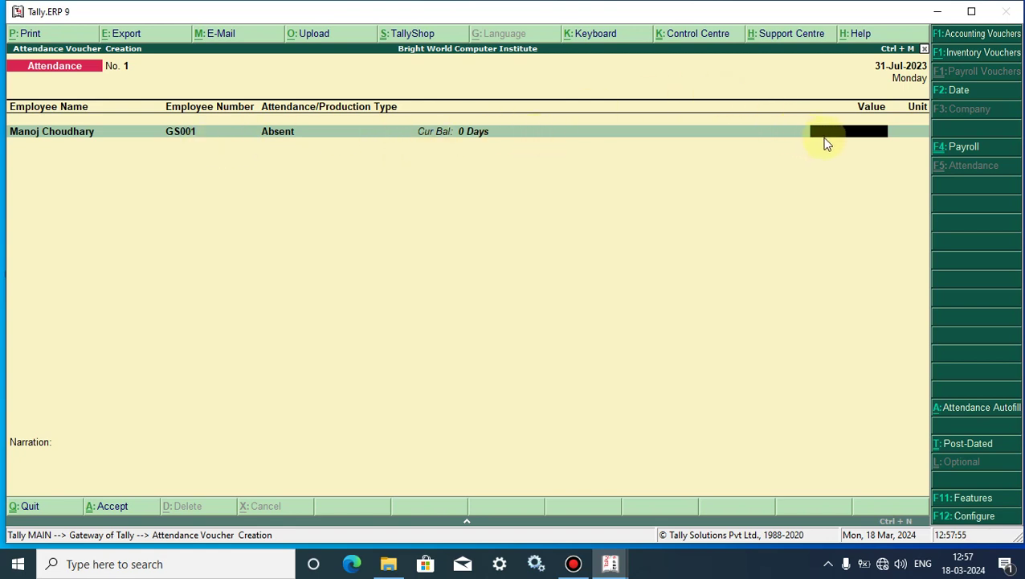
# - Enter 3 days as the value of the Absent line and continue to a new employee line
pyautogui.write('3')
pyautogui.press('Return')
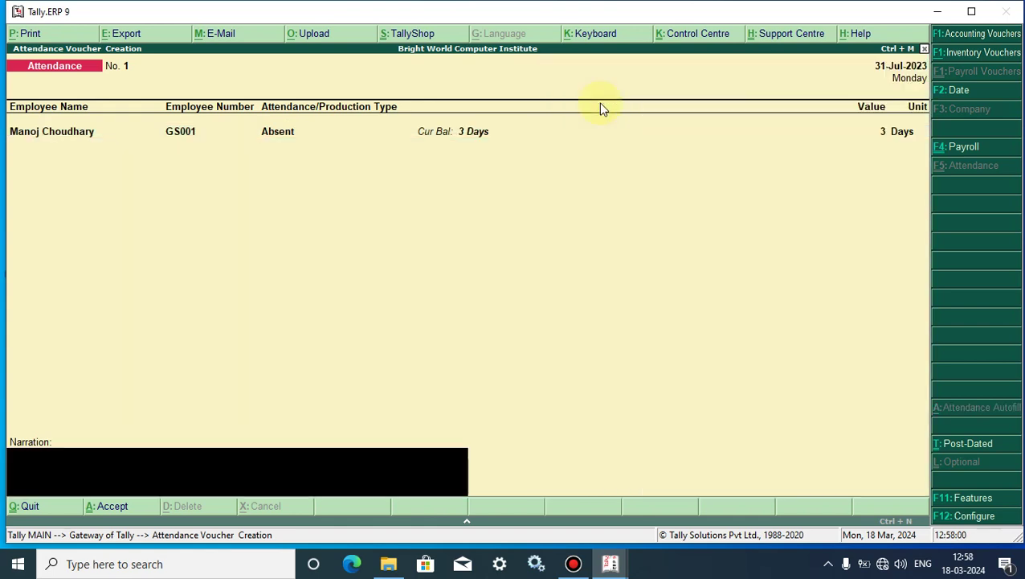
pyautogui.click(599, 103)
pyautogui.press('BackSpace')
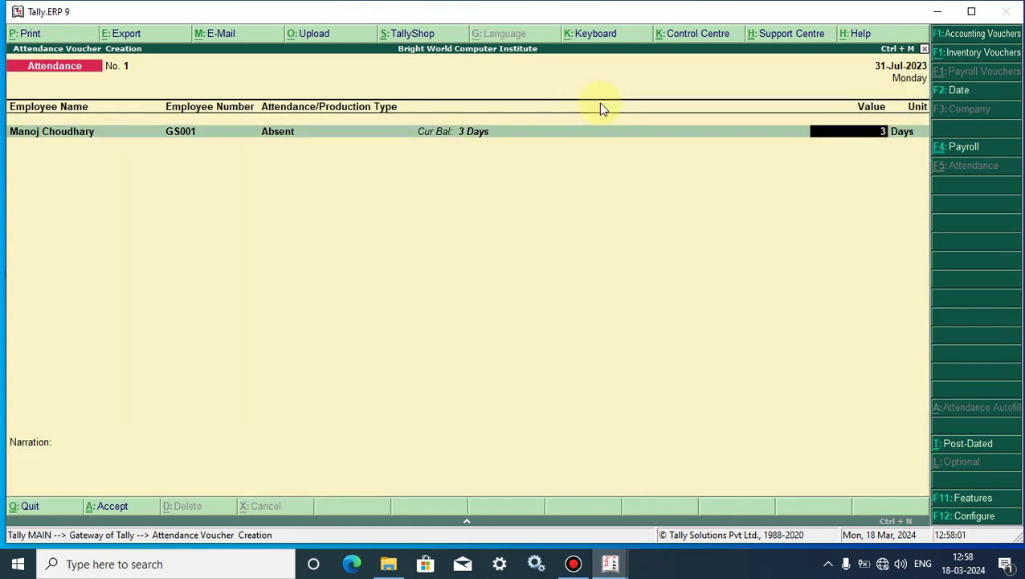
pyautogui.press('Return')
# - Add a second line for the same employee with the Overtime type and a value of 5 hrs
pyautogui.click(601, 102)
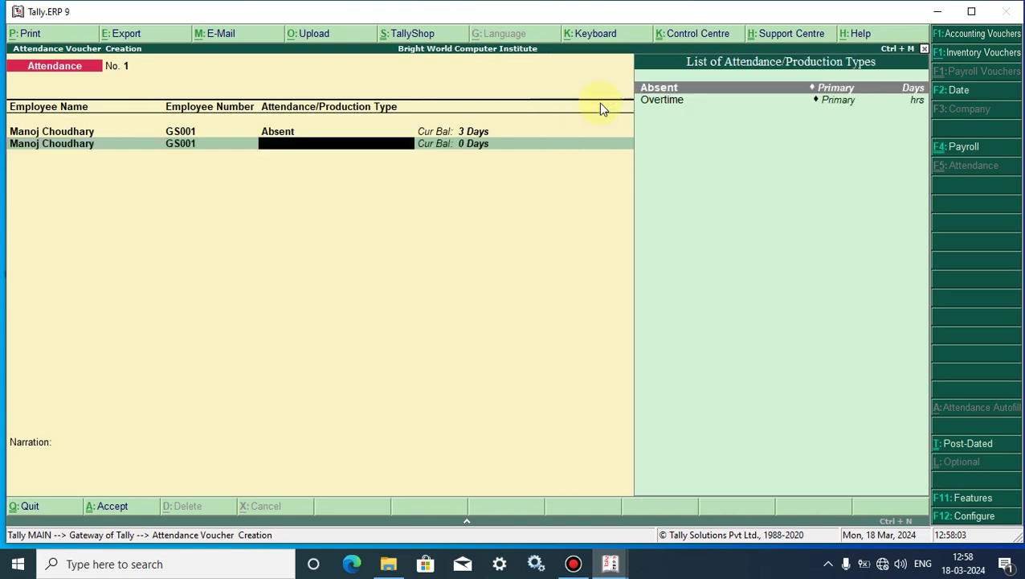
pyautogui.click(728, 110)
pyautogui.press('Down')
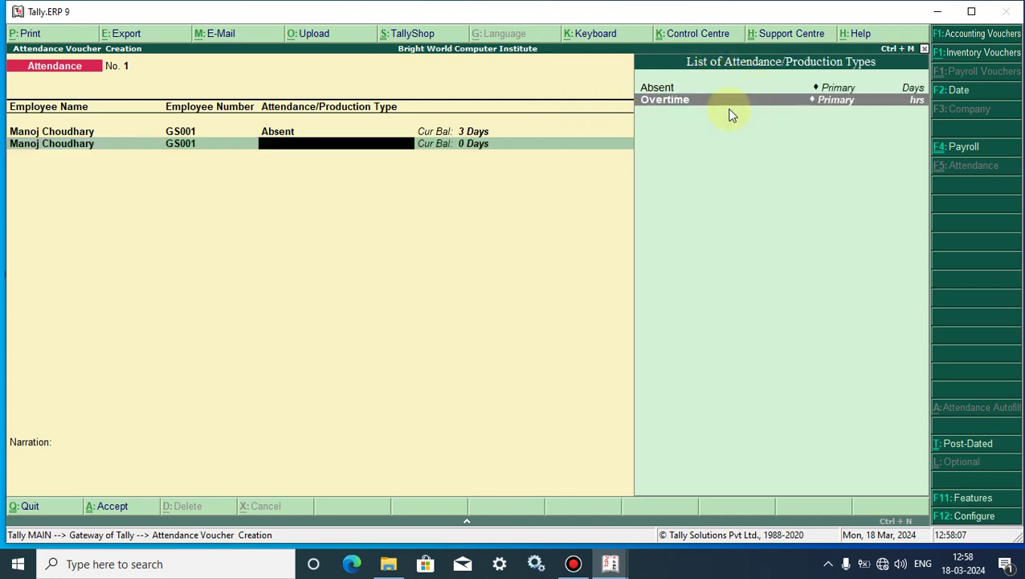
pyautogui.press('Return')
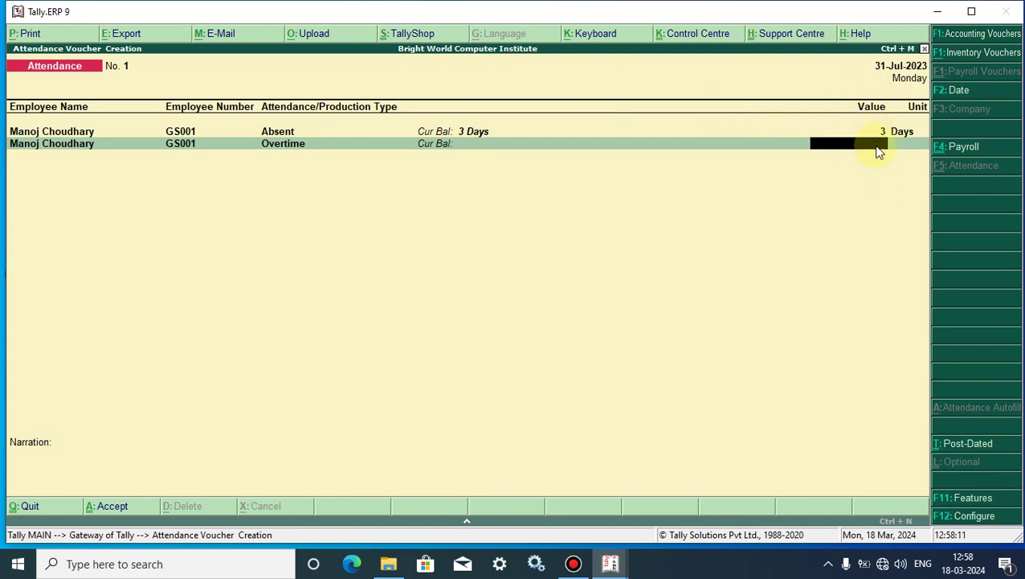
pyautogui.write('5')
pyautogui.press('Return')
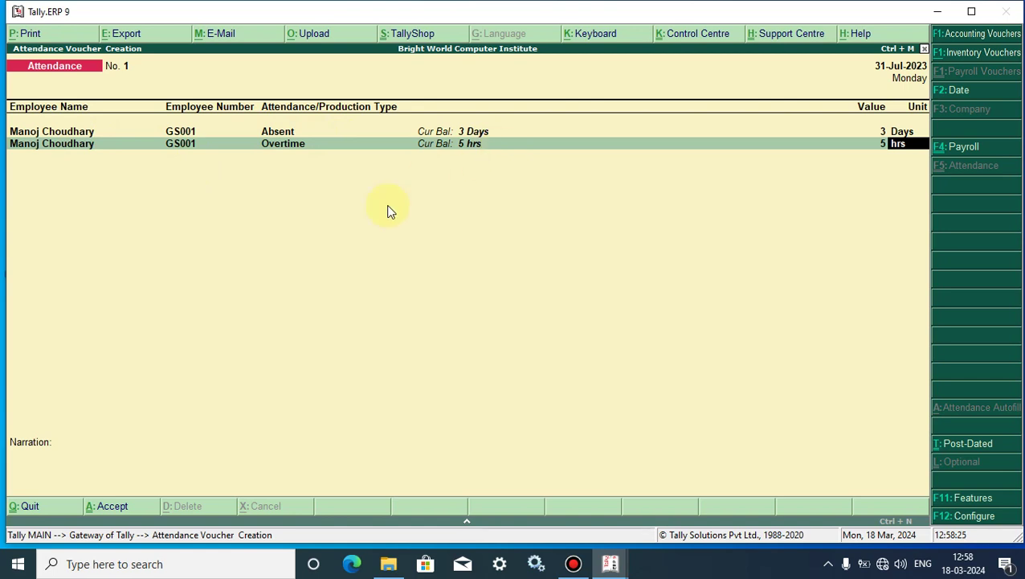
pyautogui.press('Return')
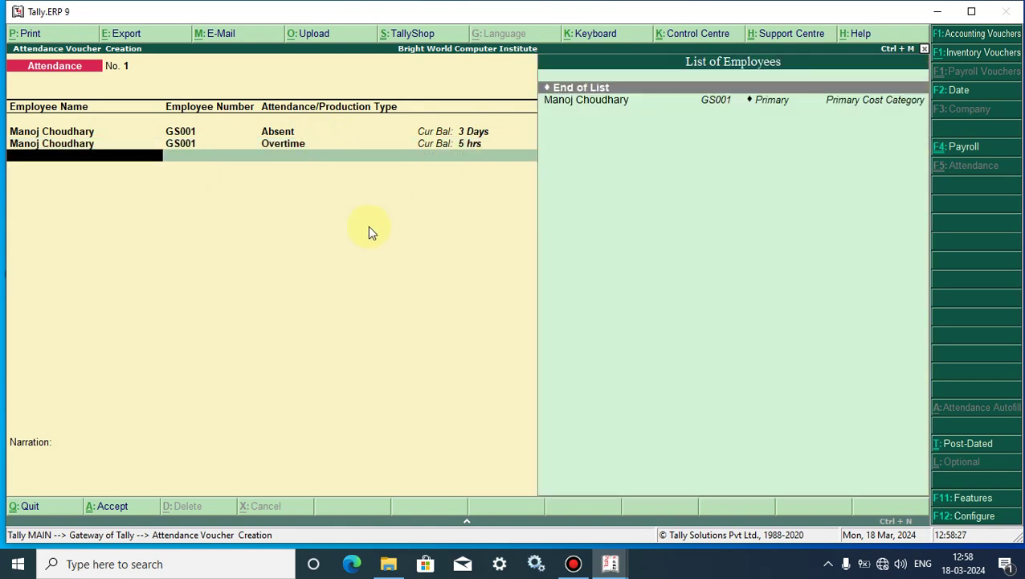
# - End the employee list, save the attendance voucher with a blank narration, and return to the Gateway of Tally
pyautogui.press('Down')
pyautogui.press('Up')
pyautogui.press('Down')
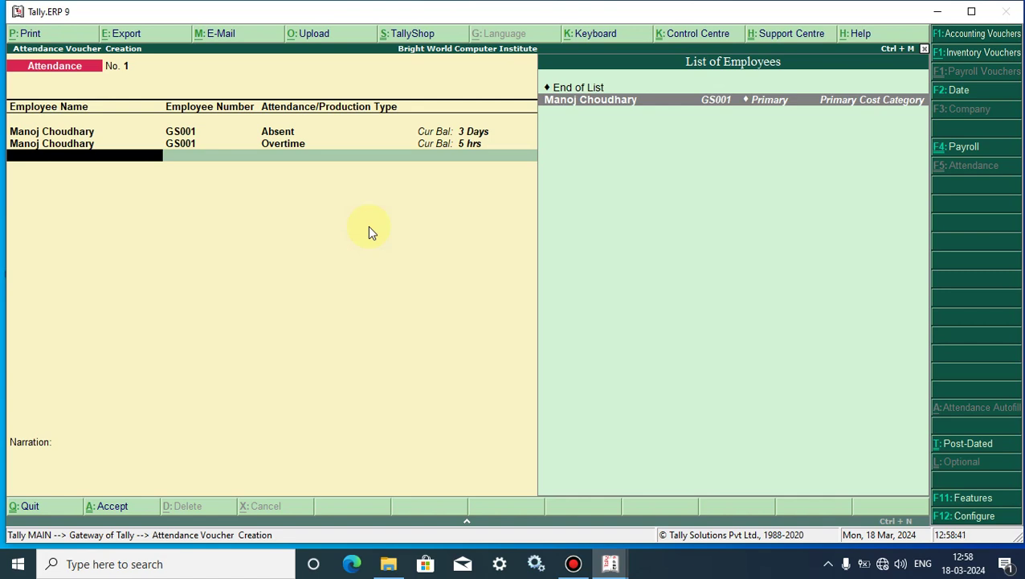
pyautogui.press('Up')
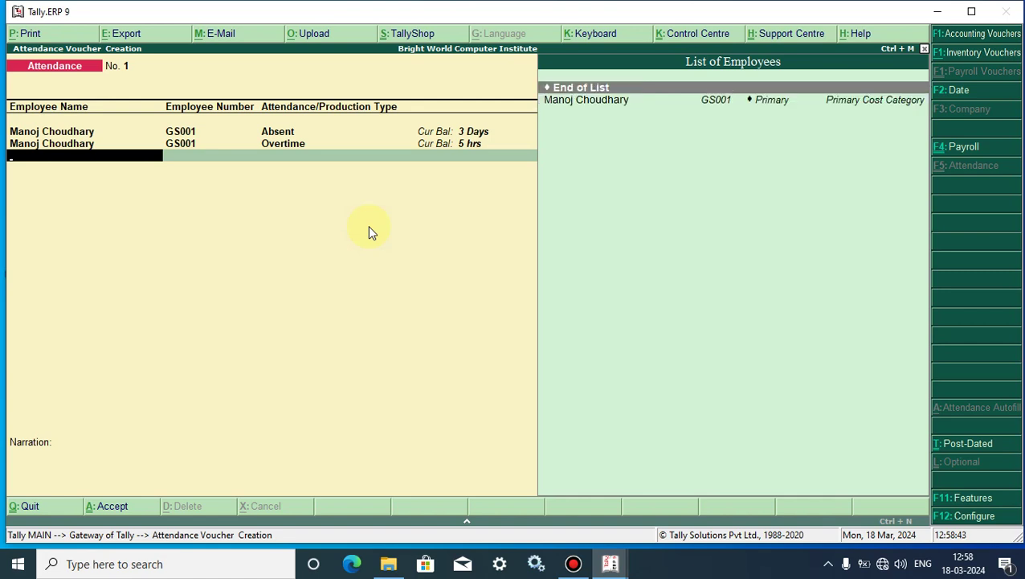
pyautogui.press('Return')
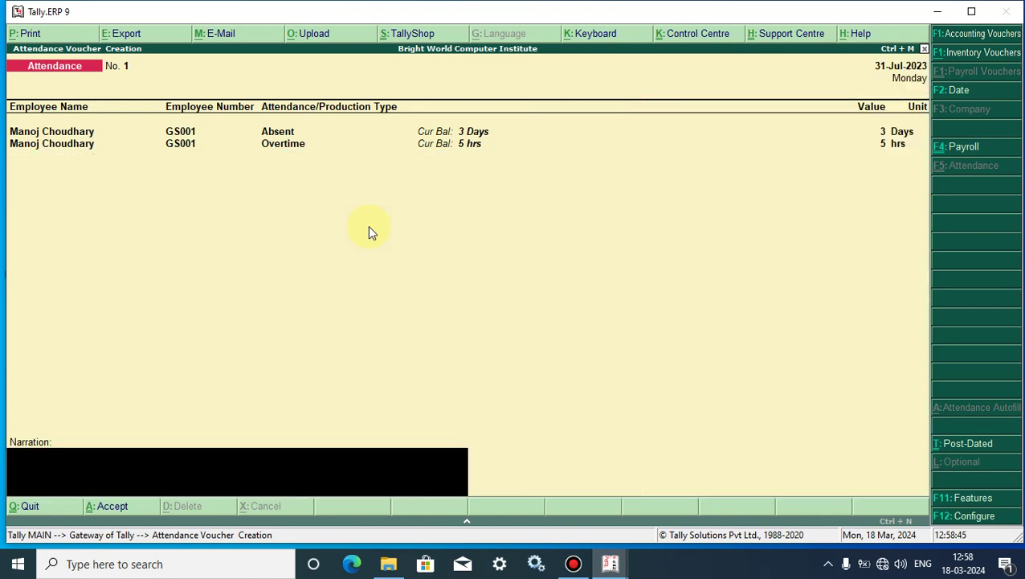
pyautogui.press('Return')
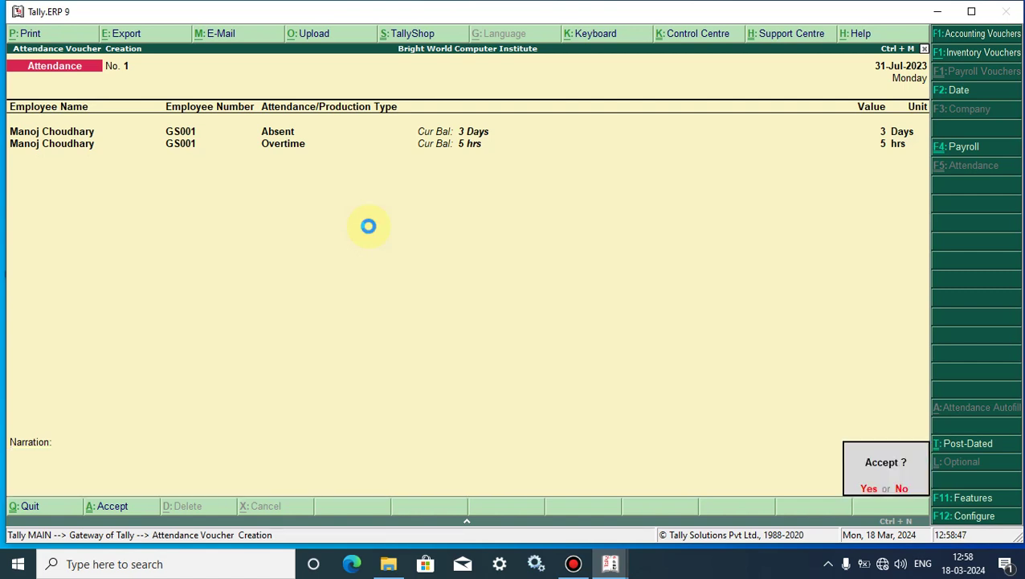
pyautogui.press('Return')
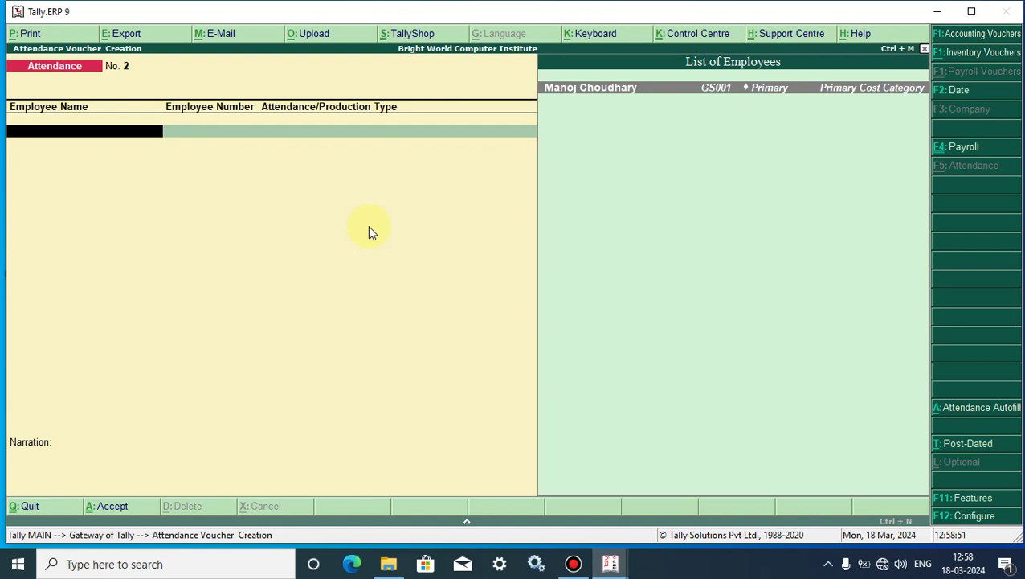
pyautogui.press('Escape')
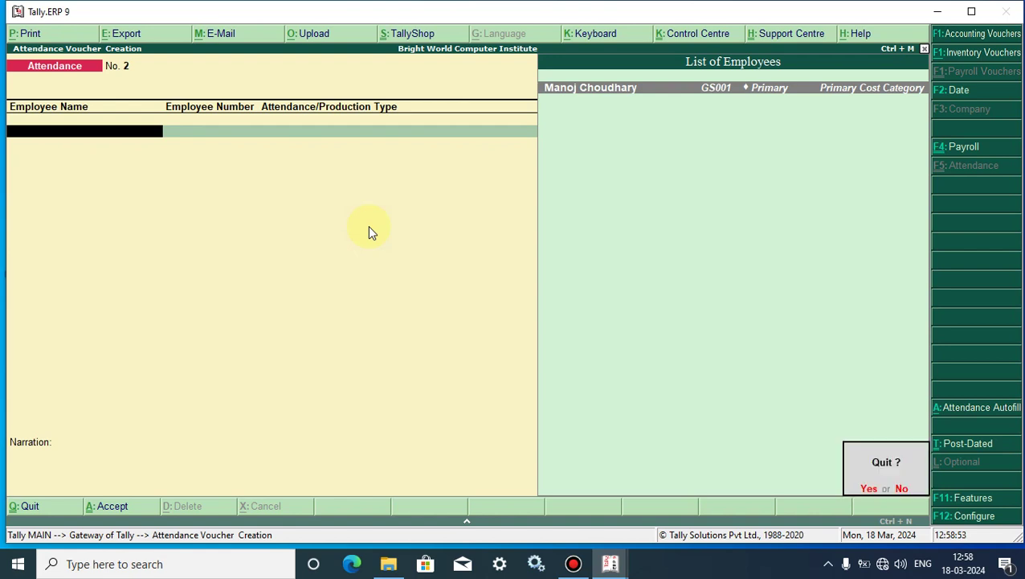
pyautogui.press('Return')
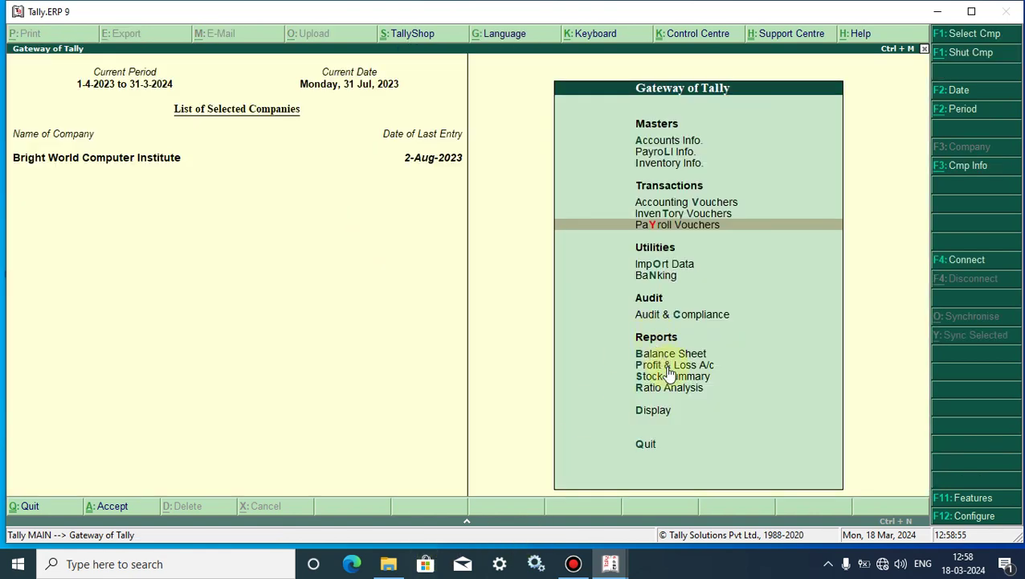
# - Open the saved attendance voucher No. 1 dated 31-7-2023 from the Day Book to review its entries
pyautogui.click(656, 414)
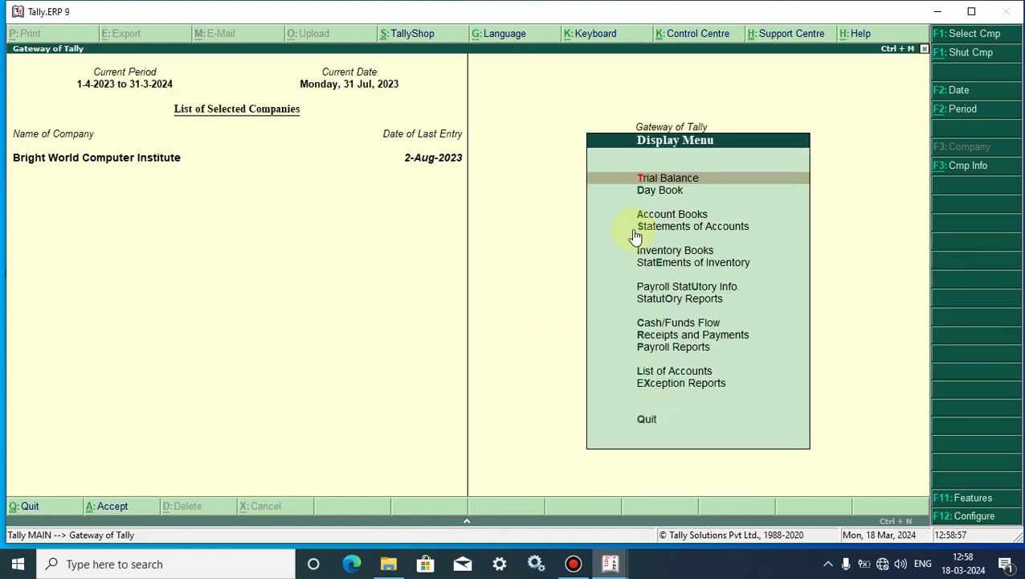
pyautogui.click(655, 193)
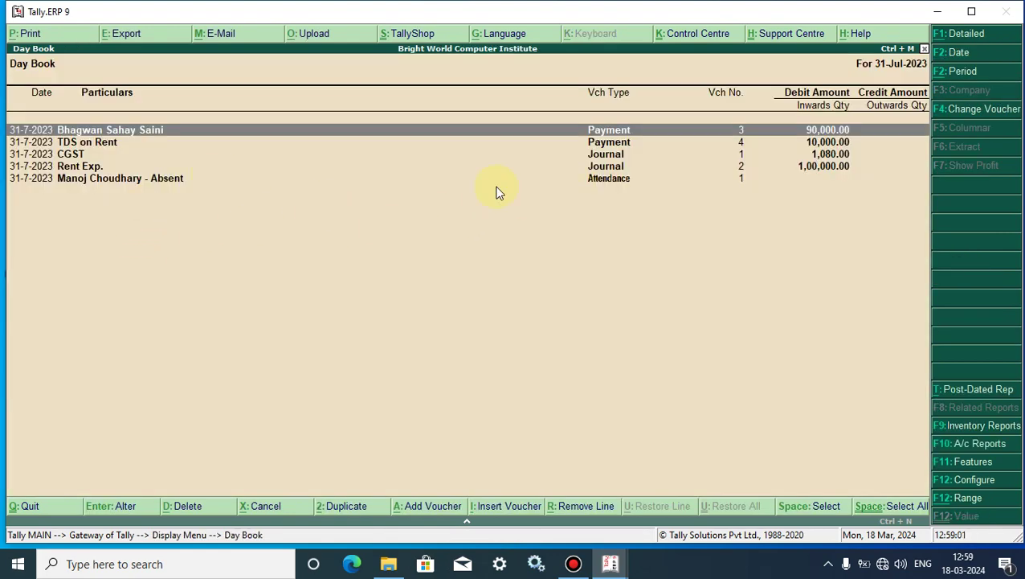
pyautogui.click(599, 176)
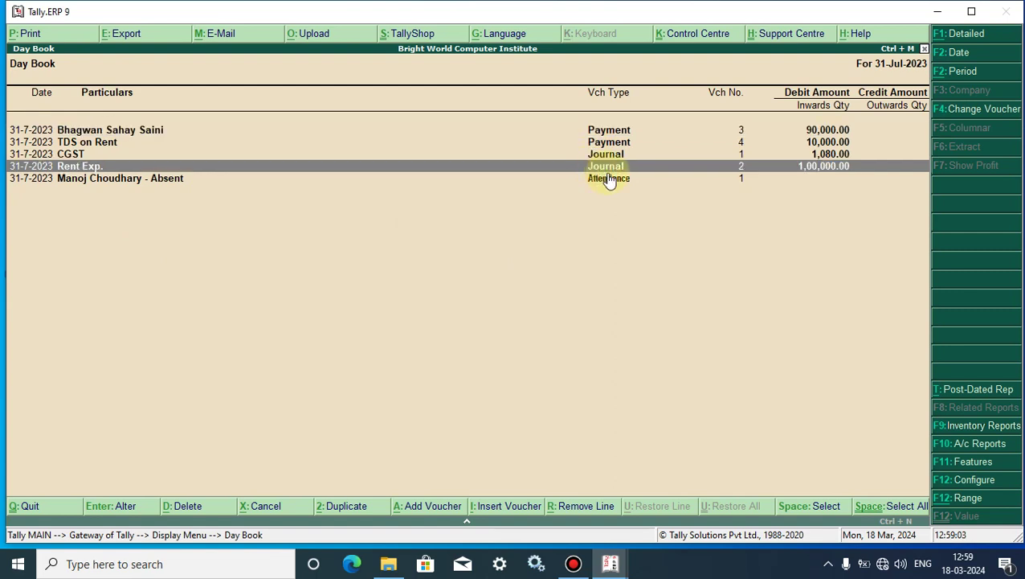
pyautogui.click(609, 182)
pyautogui.click(609, 181)
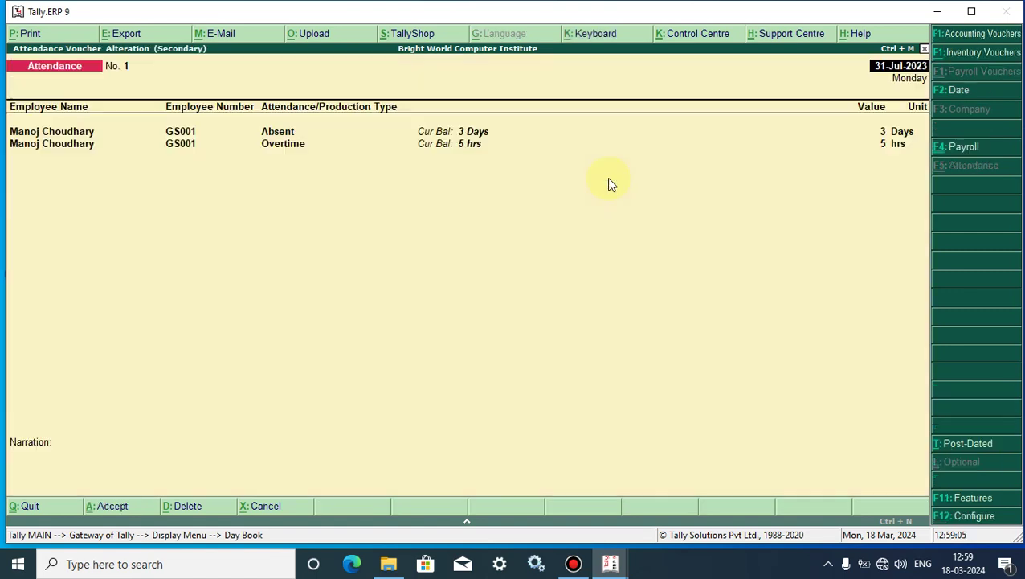